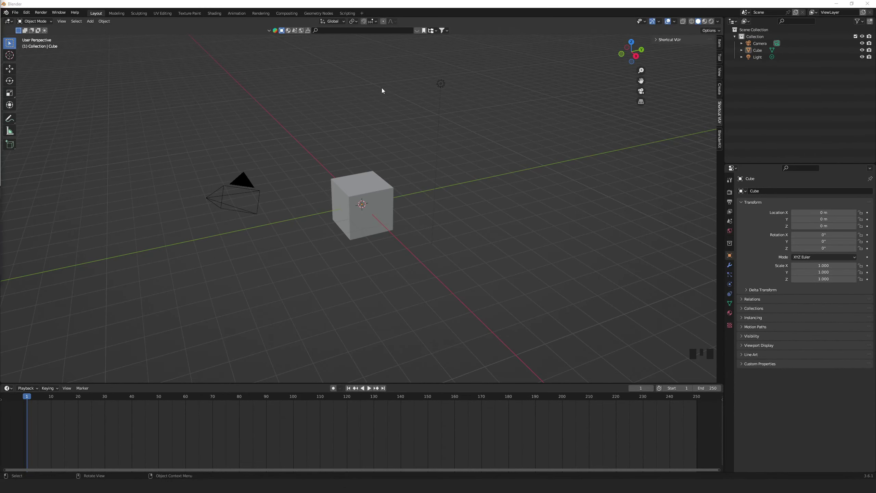
Box-select the default cube and light together in the viewport
drag(313, 50, 518, 284)
Delete the cube and light, then place the camera at location 0, -5 m, 0
key(Delete)
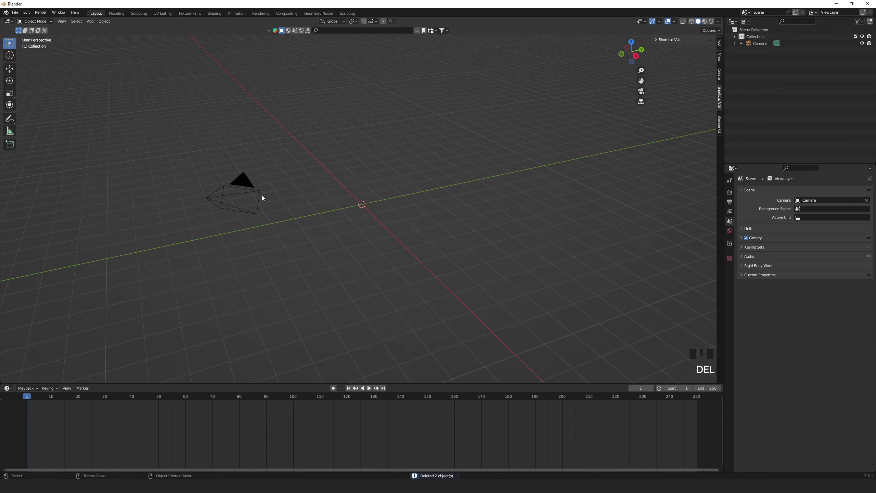
click(255, 192)
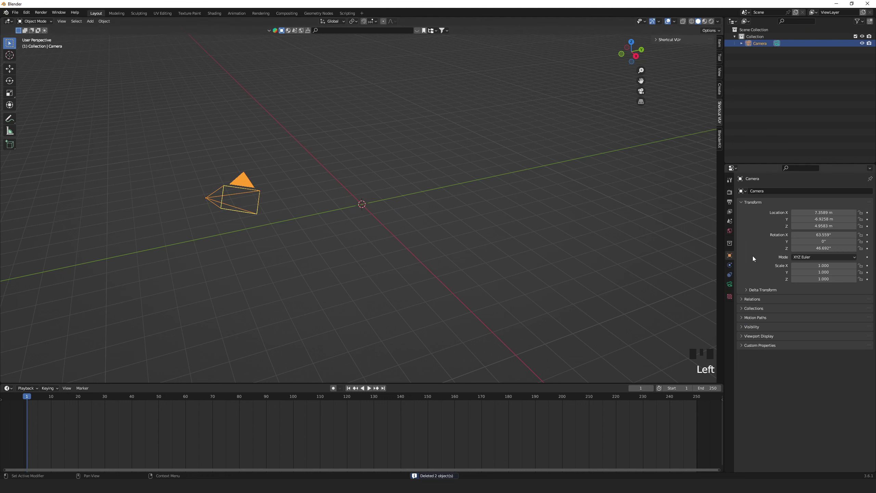
click(824, 212)
text(0)
key(Return)
click(828, 219)
text(-5)
key(Return)
click(827, 225)
text(0)
key(Return)
Set the camera's rotation to 90°, 0°, 0° so it faces the origin
click(828, 234)
text(0)
key(Return)
click(828, 248)
text(0)
key(Return)
click(830, 235)
text(90)
key(Return)
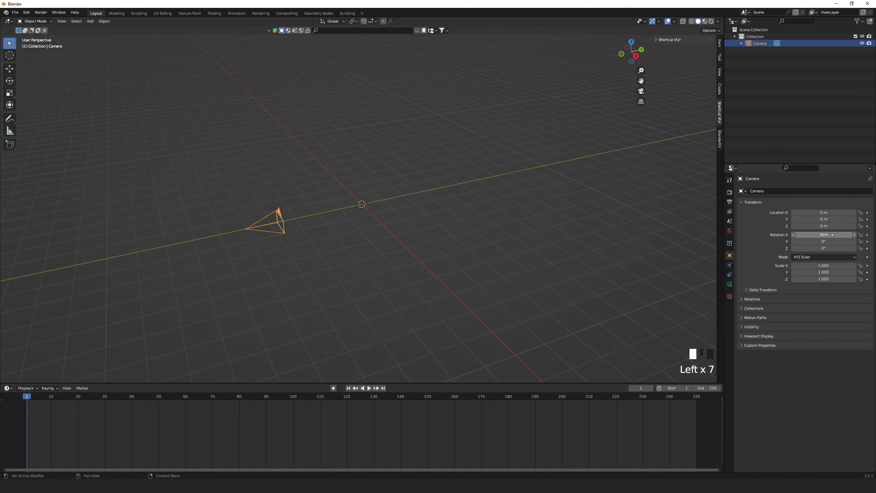
scroll(352, 206, up, 2)
click(345, 207)
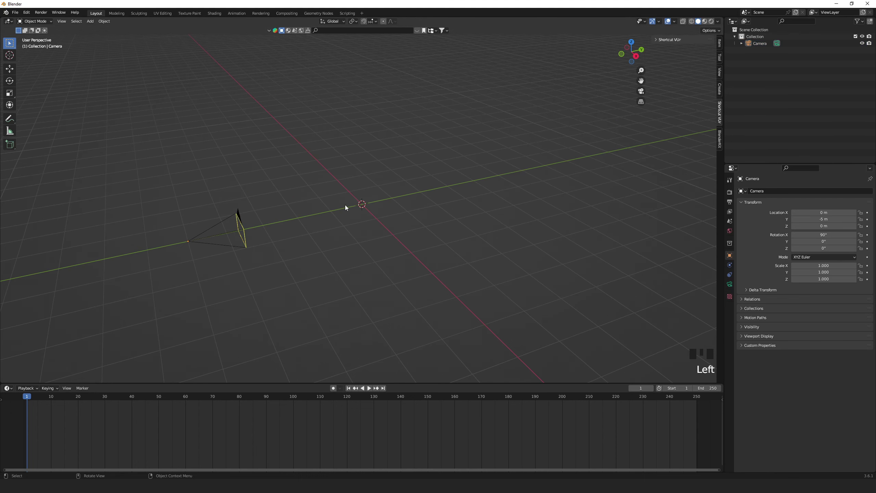
Add a plane at the origin and stand it upright with a 90° X rotation
key(shift+a)
mouse_move(345, 204)
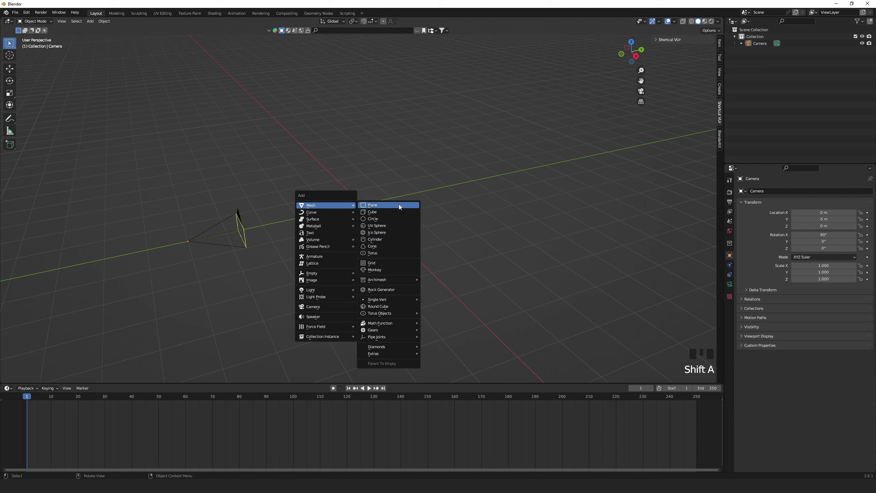
click(399, 205)
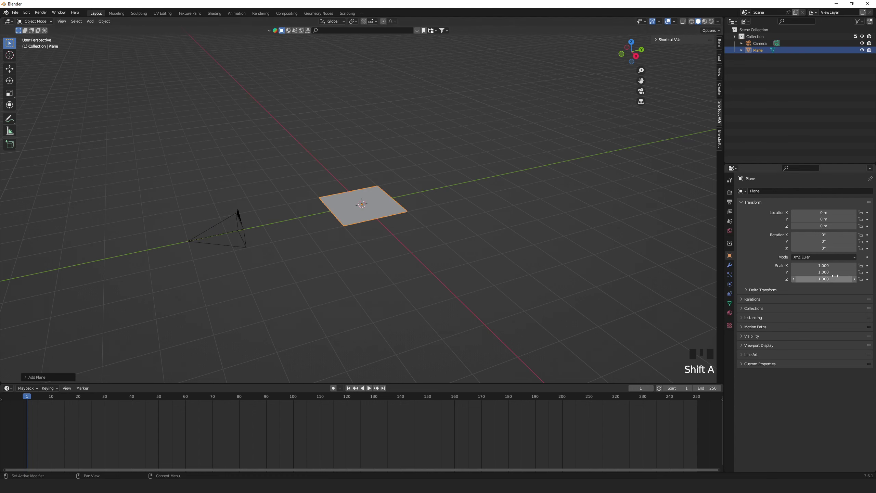
click(835, 235)
text(90)
key(Return)
Scale the plane to 1.6 on X and 0.9 on Y
double_click(830, 266)
text(1.6)
key(Return)
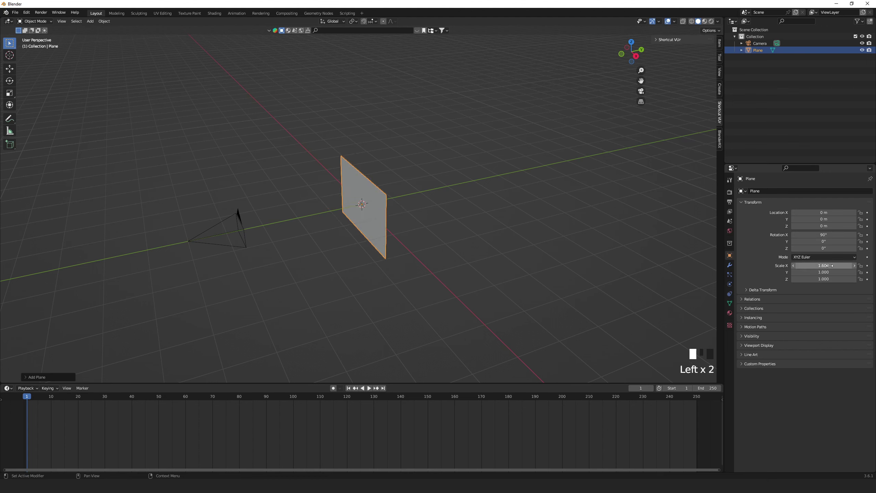
click(831, 272)
text(0.9)
key(Return)
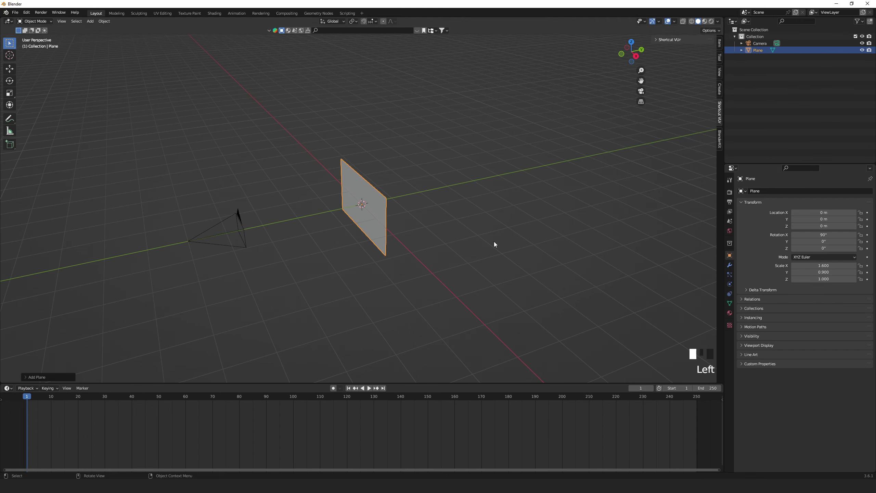
click(441, 241)
In camera view, scale the plane up uniformly to about 1.959 × 1.102 × 1.225 to fill the frame
key(KP_0)
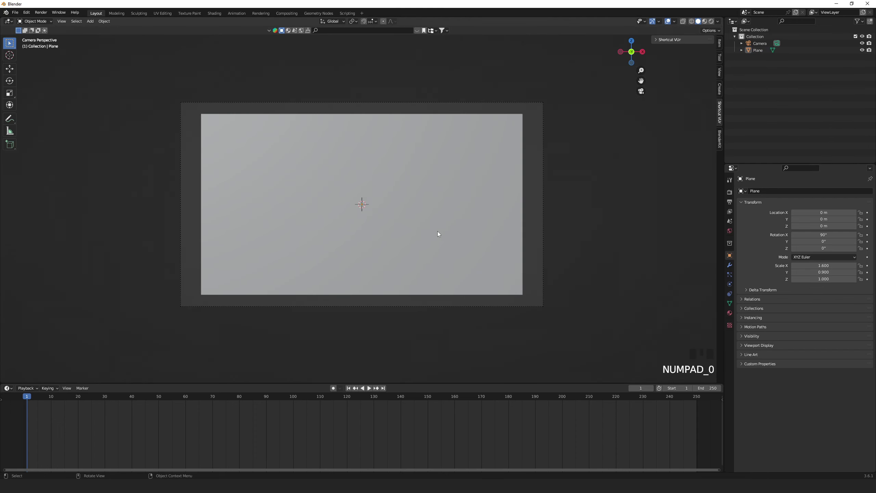
click(438, 233)
key(s)
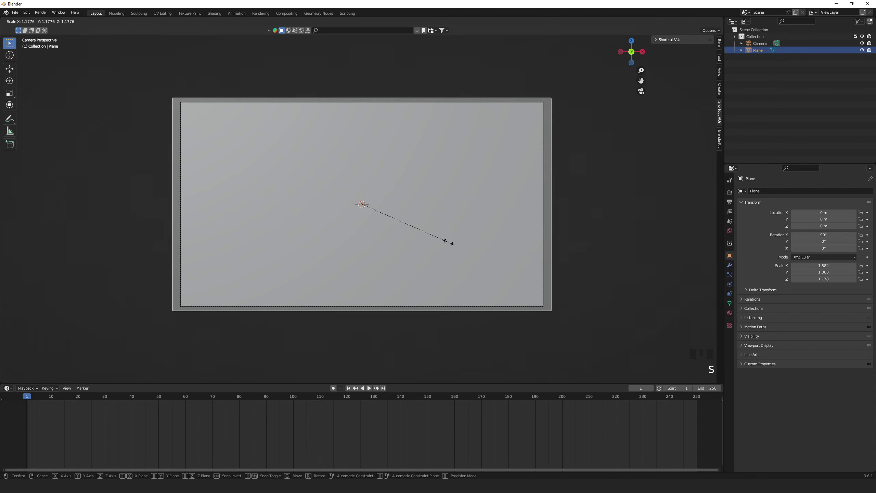
click(451, 245)
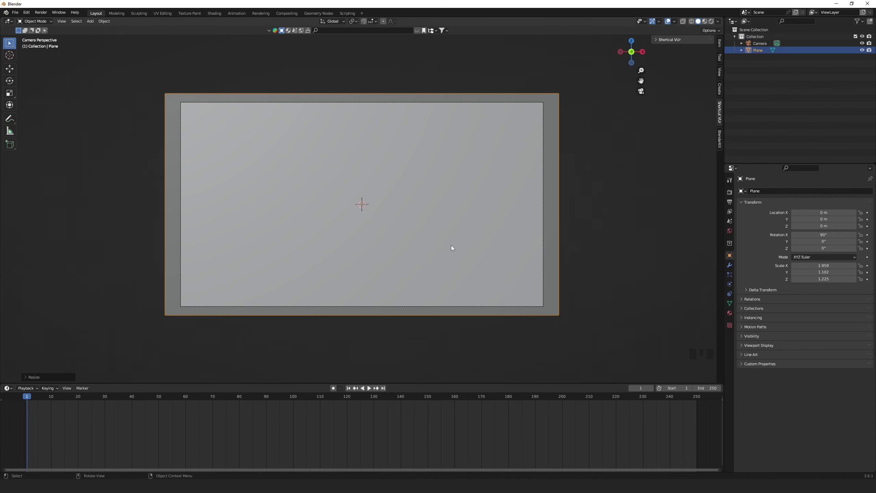
In the Shading workspace, give the plane a new material named 'Image'
click(215, 13)
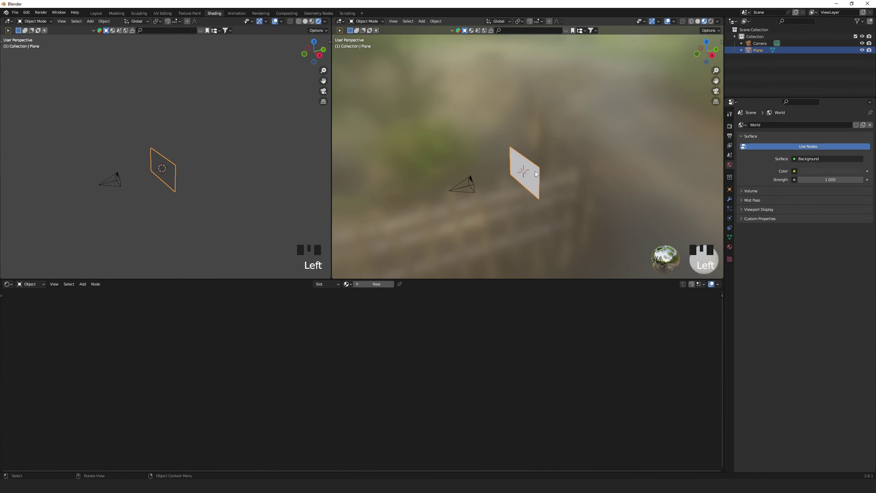
double_click(375, 284)
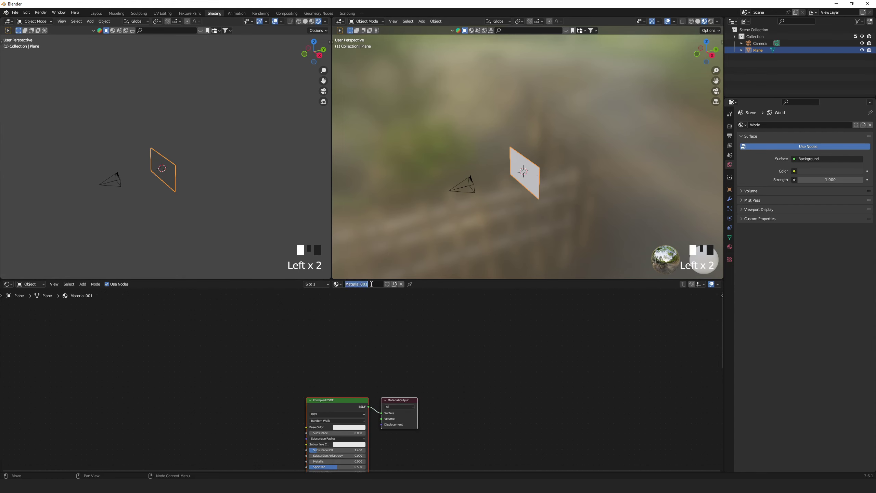
text(Image)
key(Return)
middle_drag(264, 444, 305, 351)
Add an Image Texture node and link its Color to the Principled BSDF Base Color
click(269, 363)
key(shift+a)
click(262, 353)
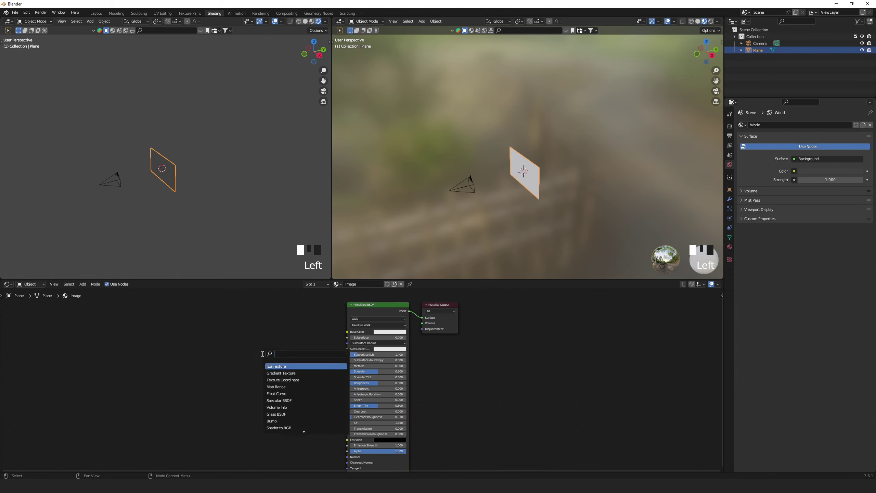
text(imag)
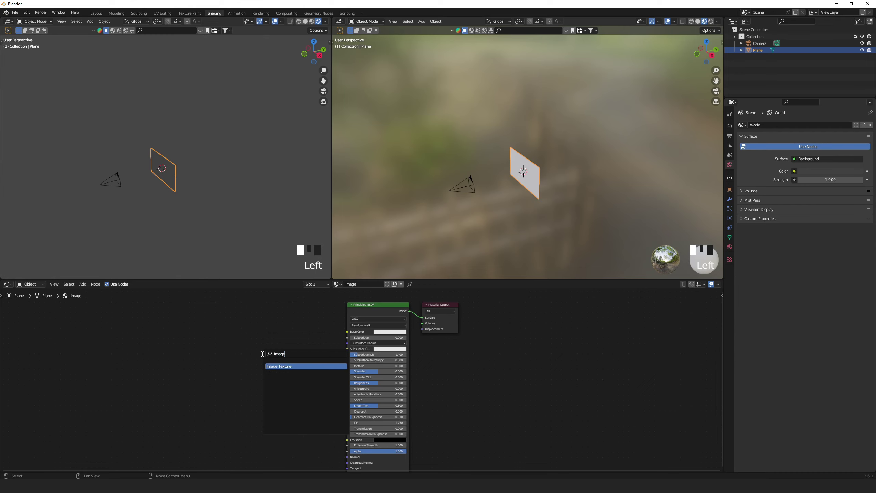
text(e)
key(Return)
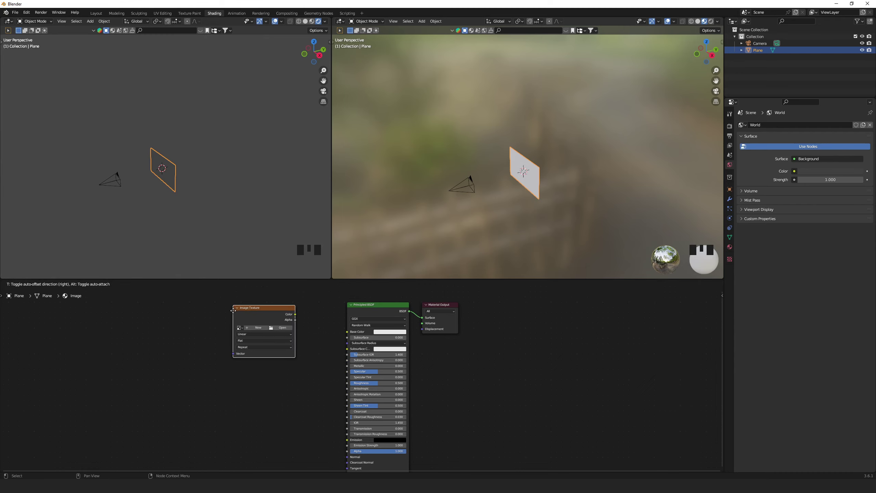
click(230, 309)
drag(295, 314, 347, 332)
Load Shakey_Fox.png into the Image Texture node and also feed its Color into Emission
click(271, 330)
click(371, 186)
click(568, 346)
scroll(304, 224, up, 4)
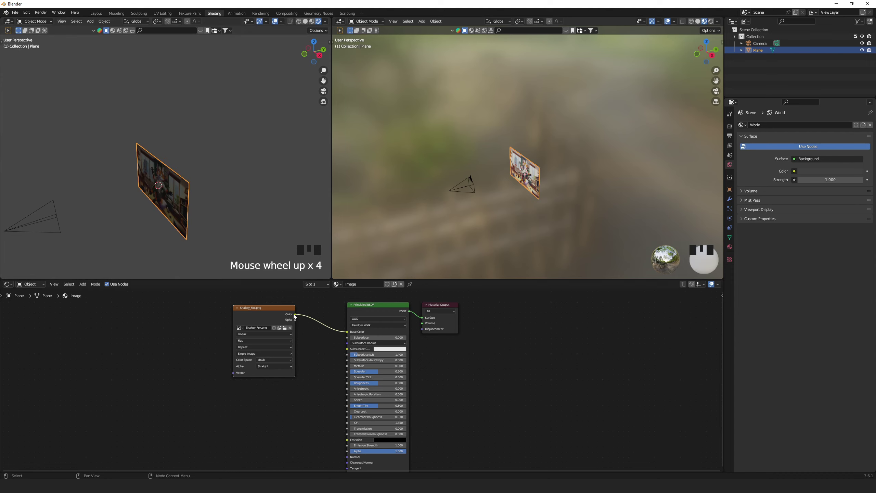
drag(296, 317, 348, 445)
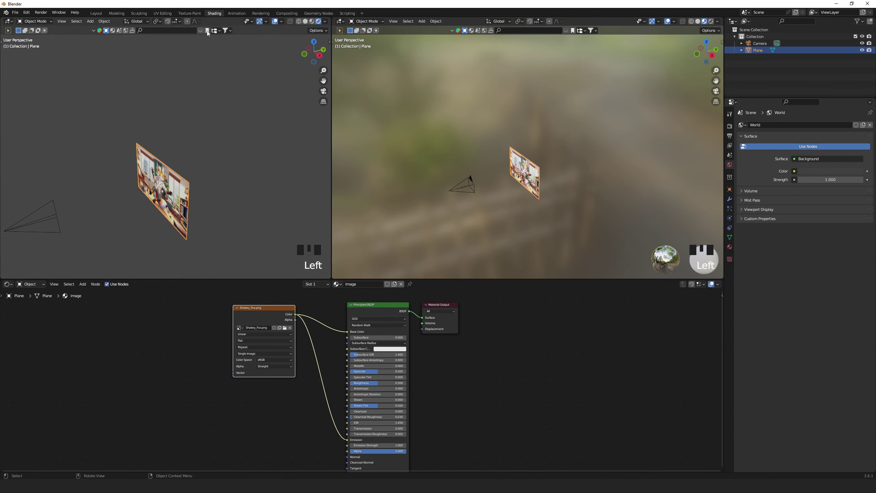
In the Animation workspace, use Material Preview in the camera view and 3D viewport, then select the camera
click(236, 15)
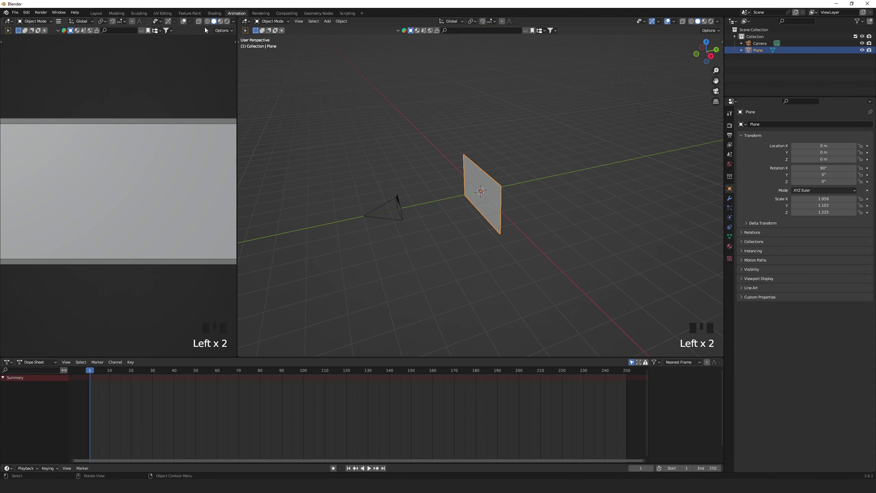
click(227, 21)
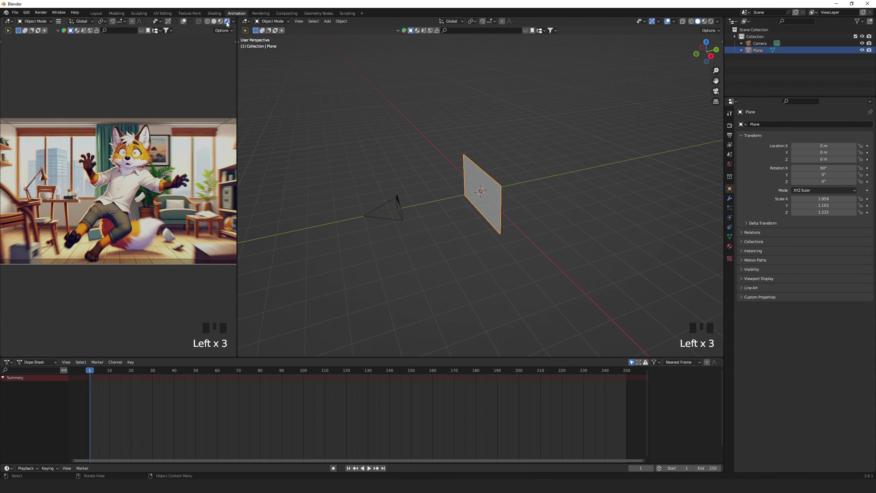
scroll(140, 198, down, 1)
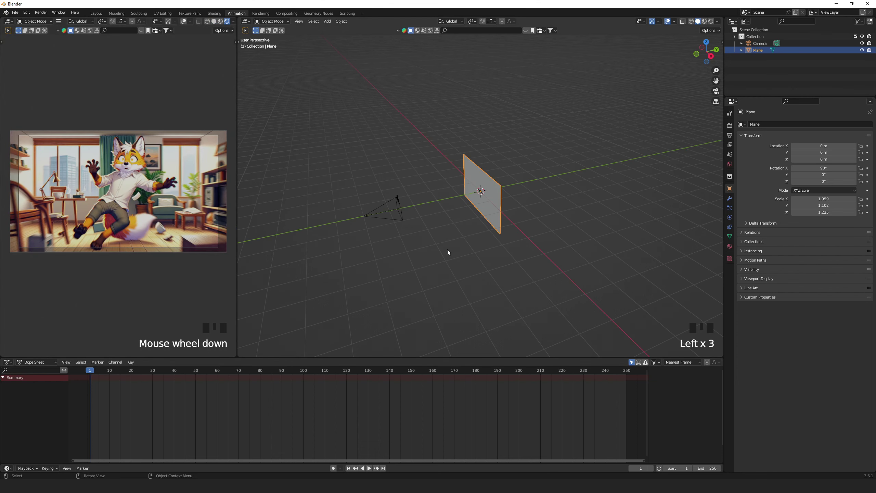
middle_drag(447, 249, 498, 213)
scroll(499, 215, up, 3)
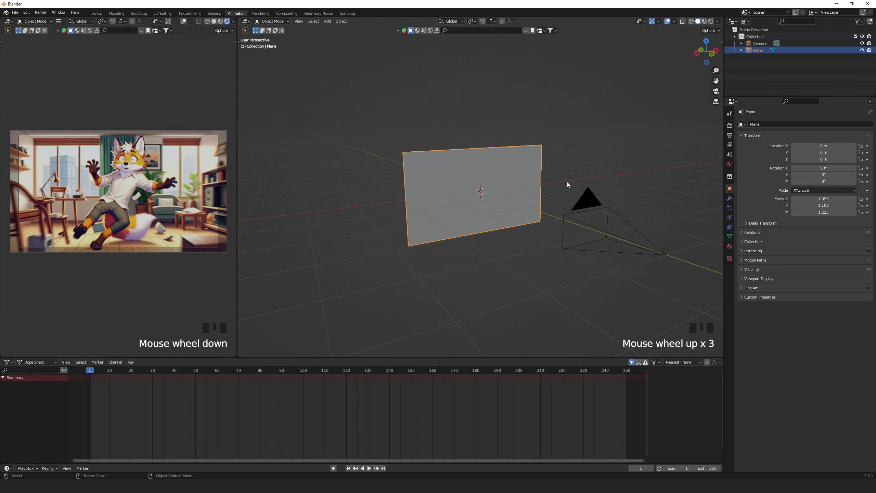
click(704, 21)
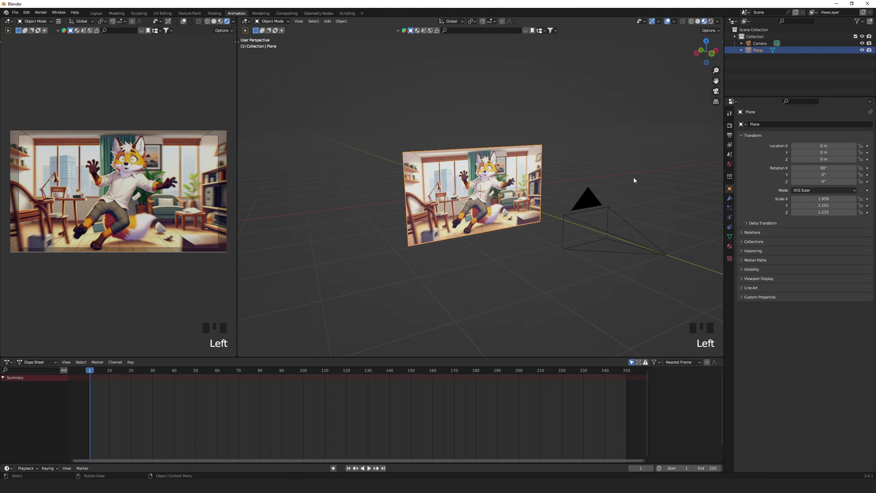
shift+middle_drag(659, 202, 594, 186)
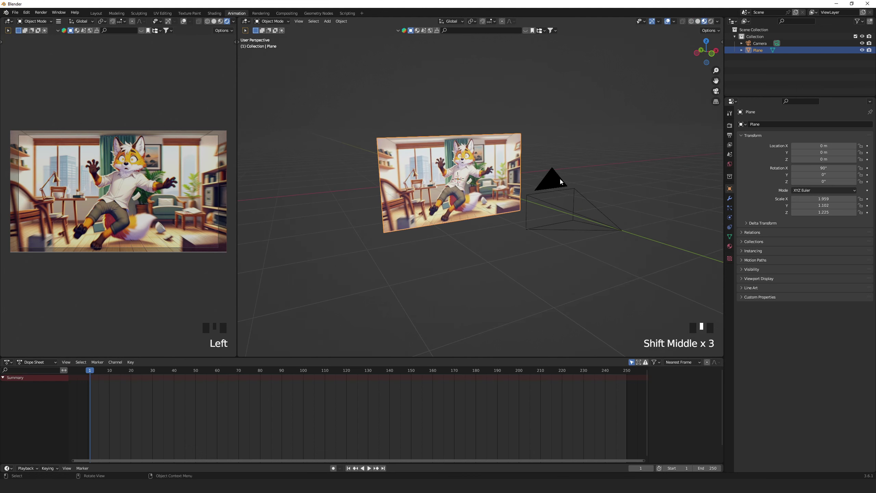
click(552, 189)
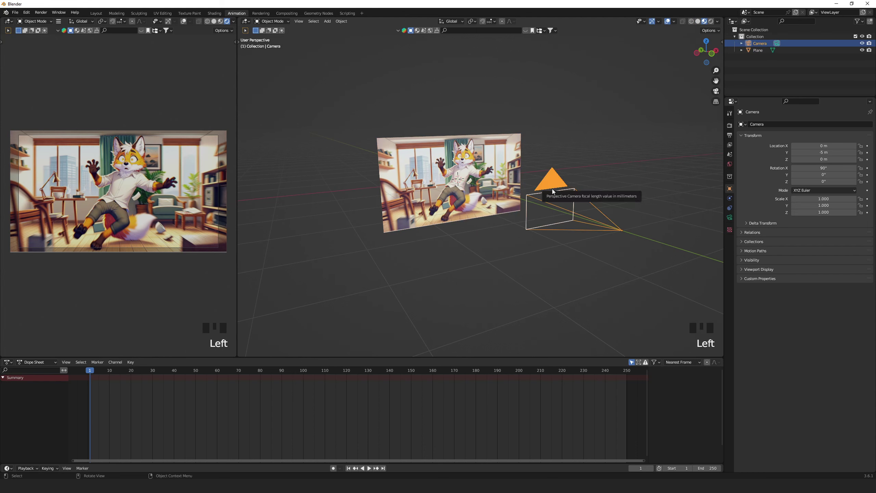
Insert camera location keyframes at frame 0 and at frame 250
drag(90, 370, 87, 371)
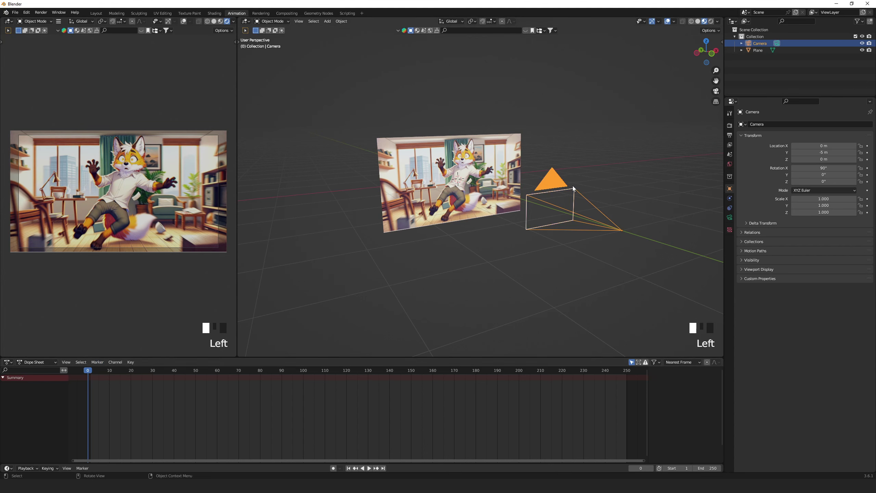
key(i)
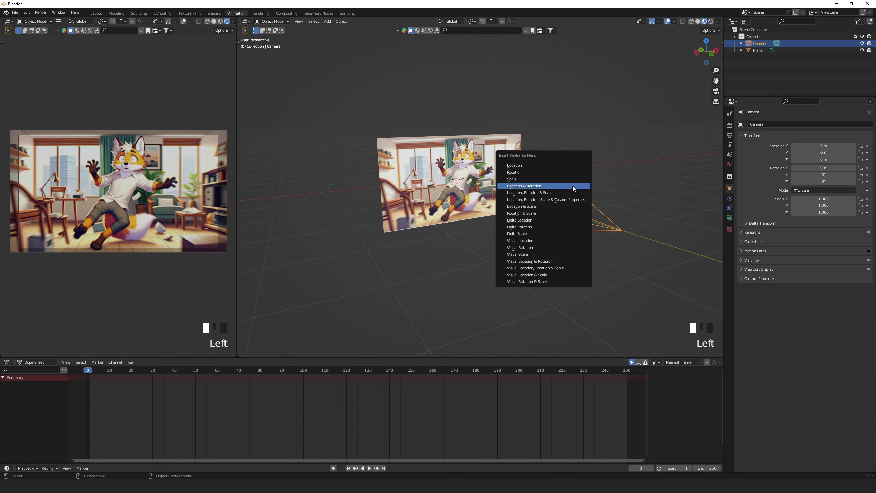
click(576, 165)
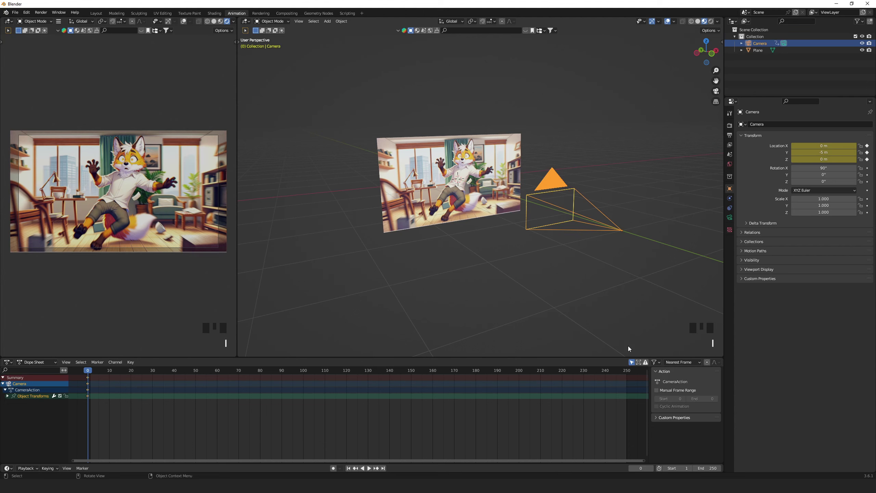
click(627, 374)
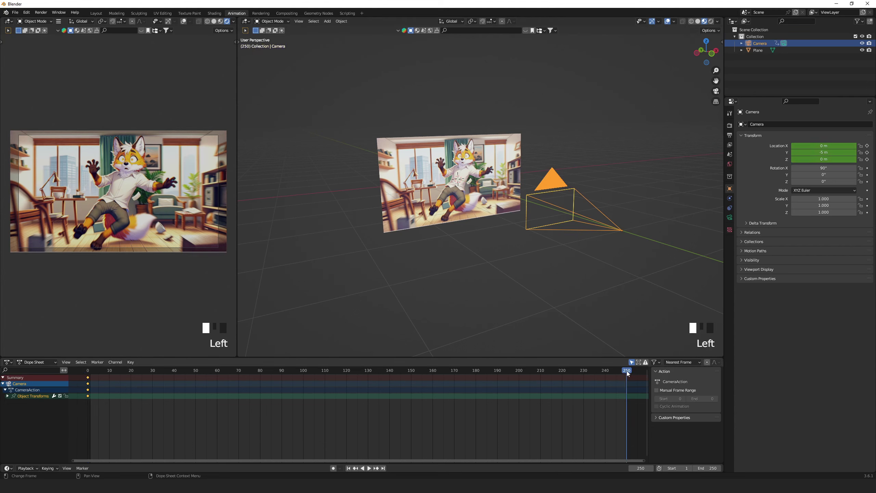
key(i)
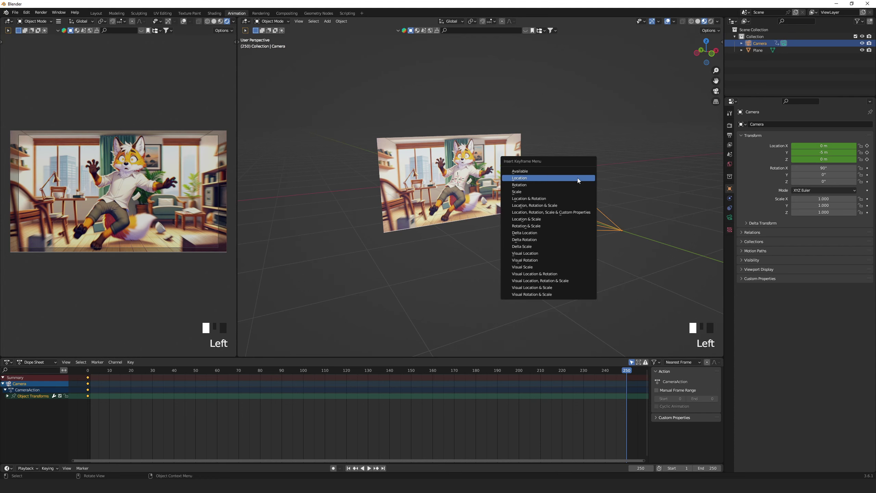
click(578, 178)
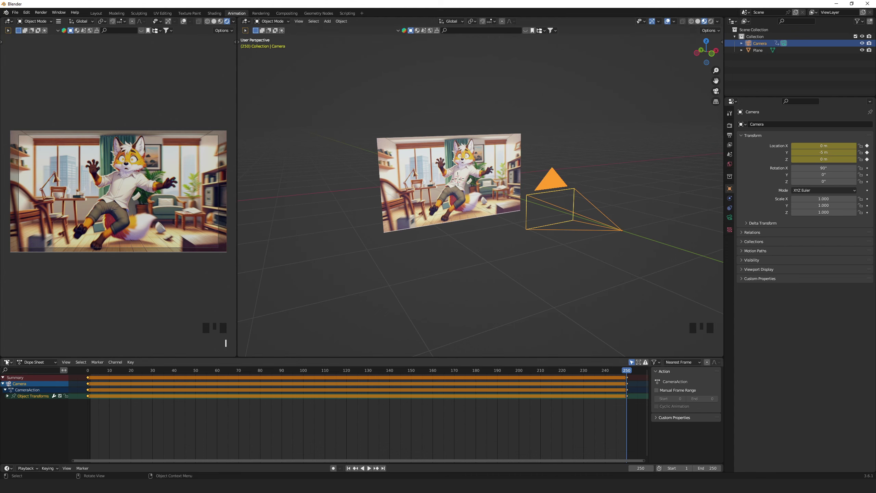
Split the Dope Sheet, make the right half a Graph Editor, and select the X Location curve
drag(3, 360, 257, 367)
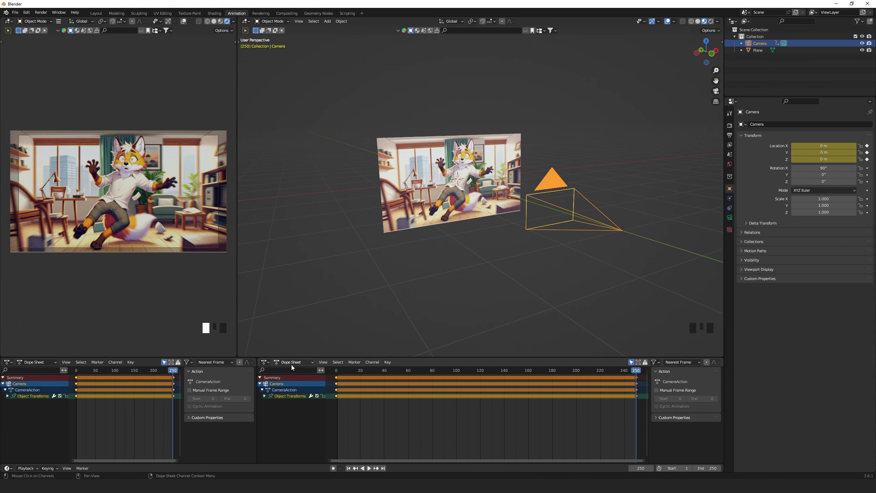
click(265, 362)
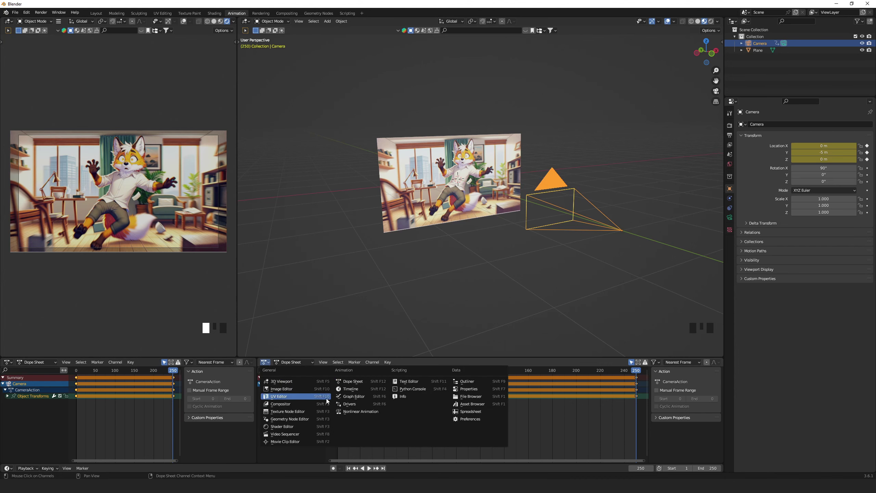
click(362, 396)
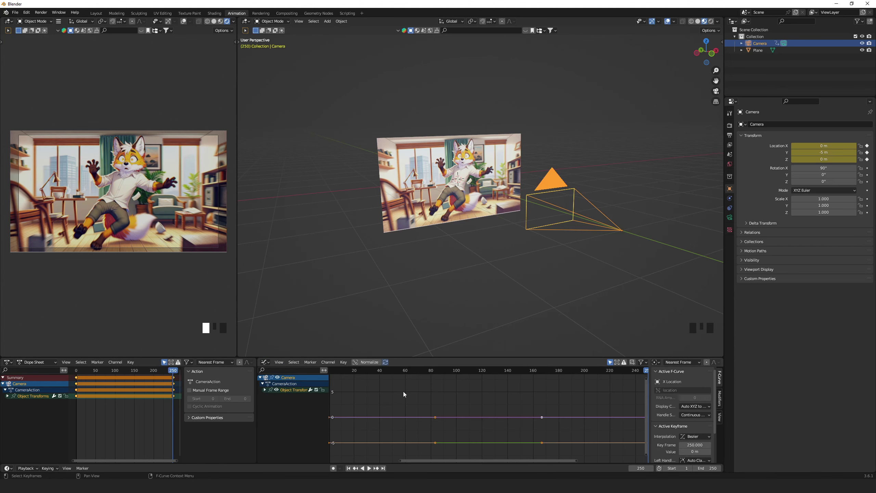
scroll(403, 392, down, 1)
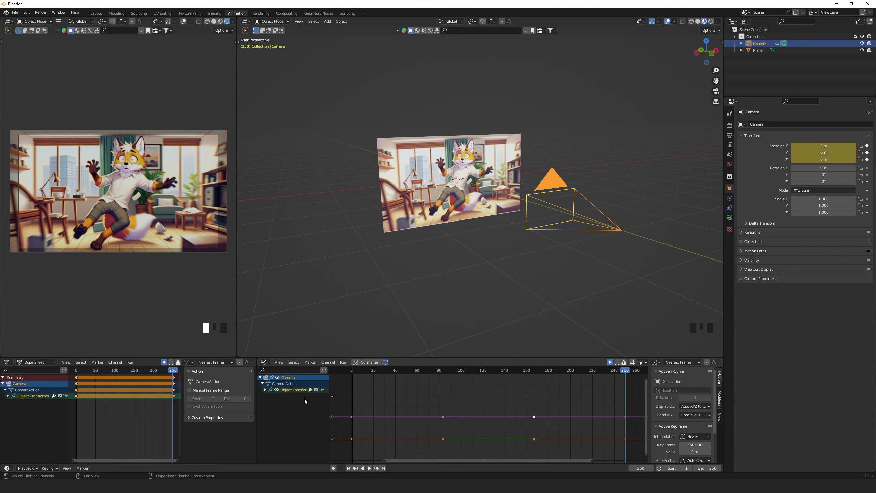
click(264, 389)
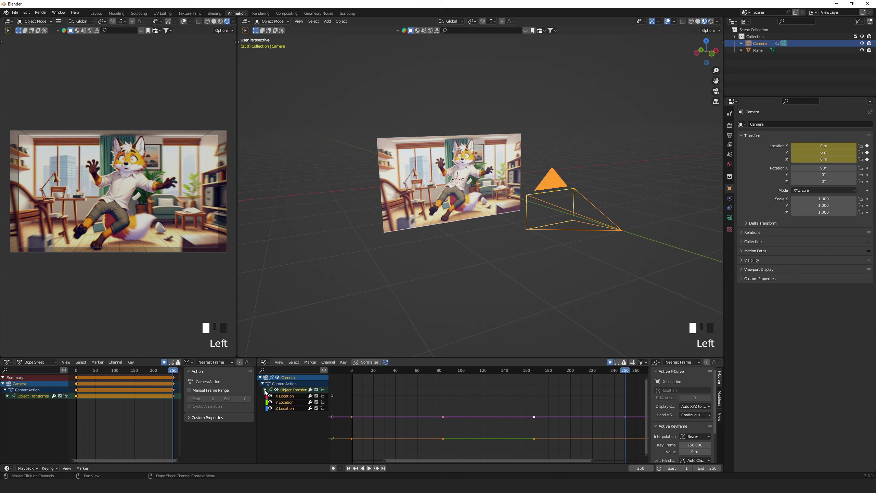
click(292, 396)
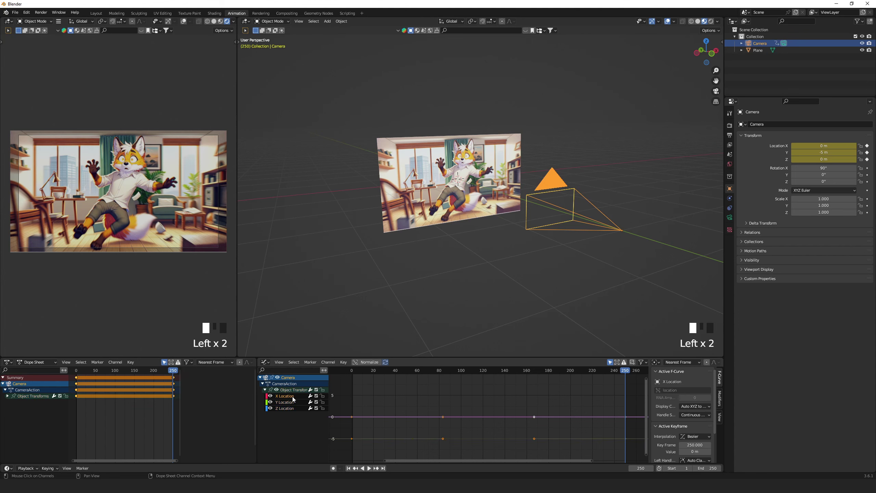
Add a Noise modifier to the X Location curve and start animation playback
click(720, 401)
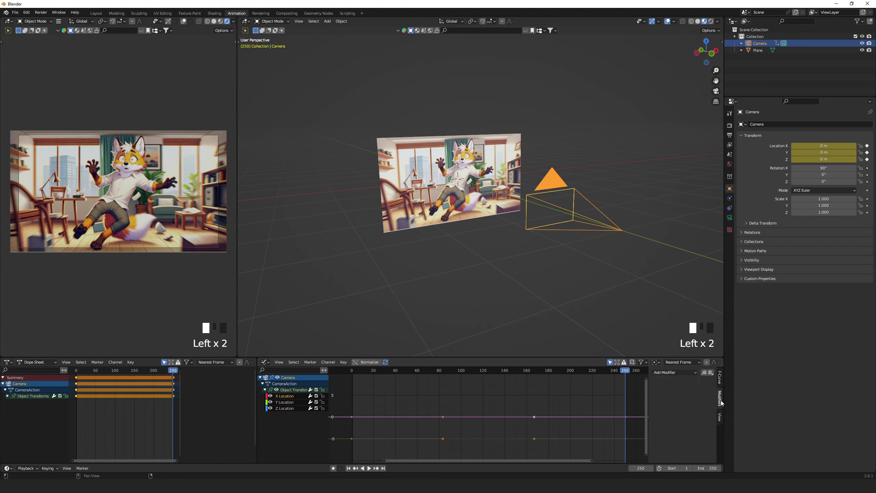
click(690, 373)
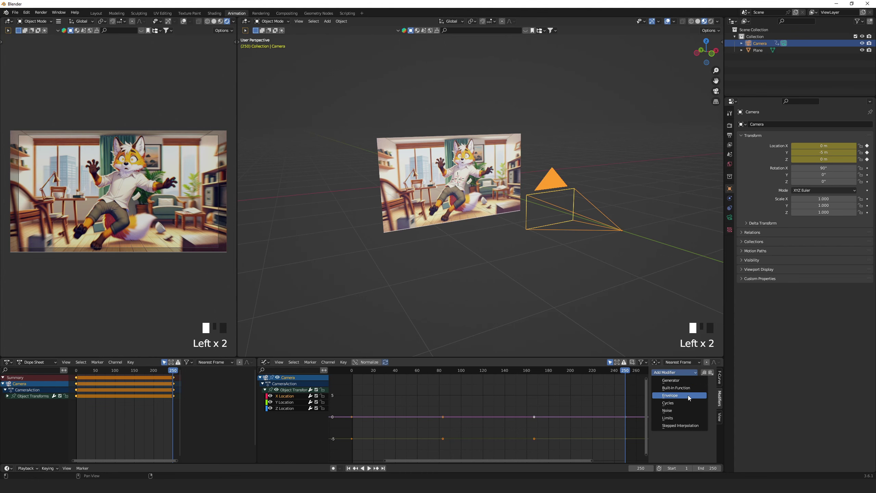
click(686, 409)
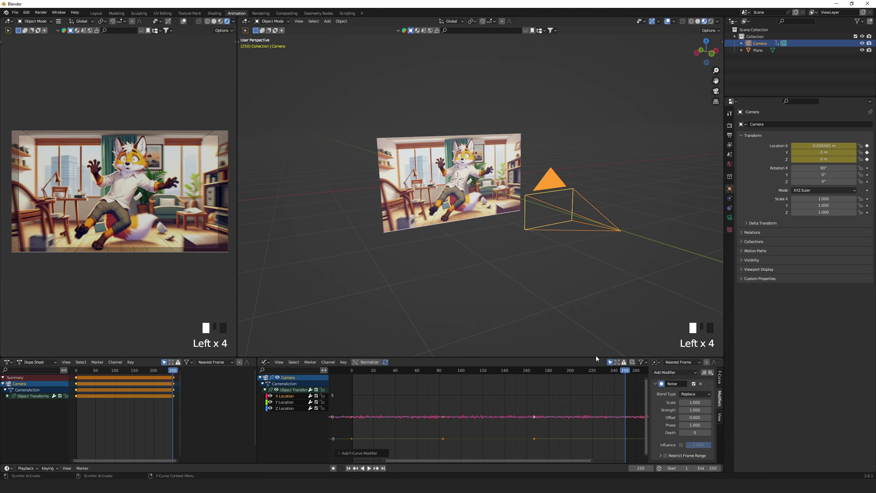
drag(596, 357, 596, 314)
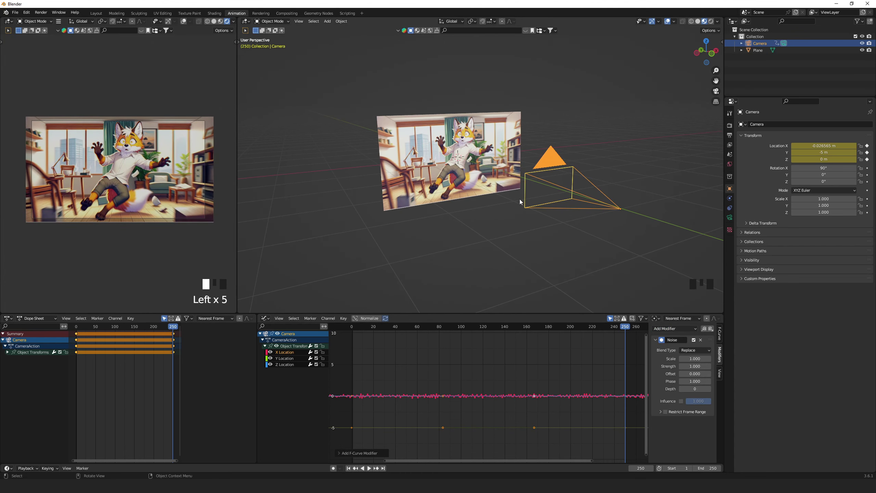
key(space)
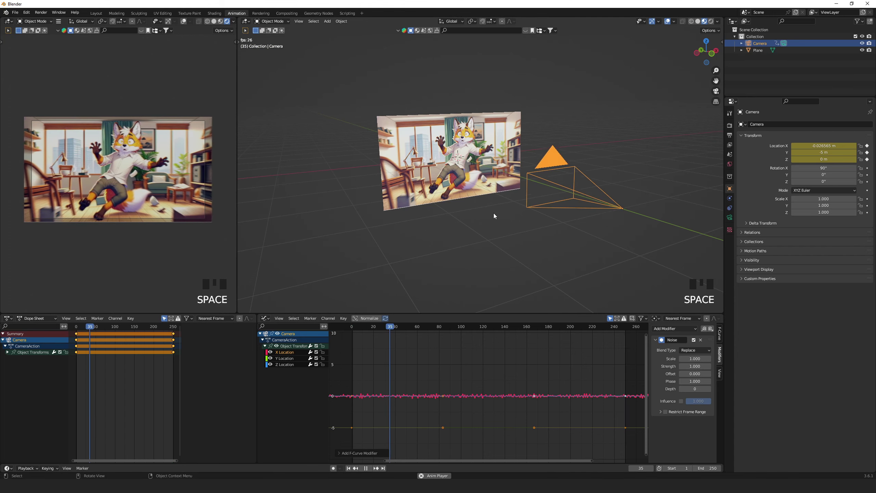
Set the Noise modifier's Strength to 0.1 and Scale to 5
mouse_move(690, 359)
mouse_down()
mouse_move(793, 359)
mouse_move(690, 367)
mouse_up()
click(701, 366)
text(0.1)
click(695, 359)
text(5)
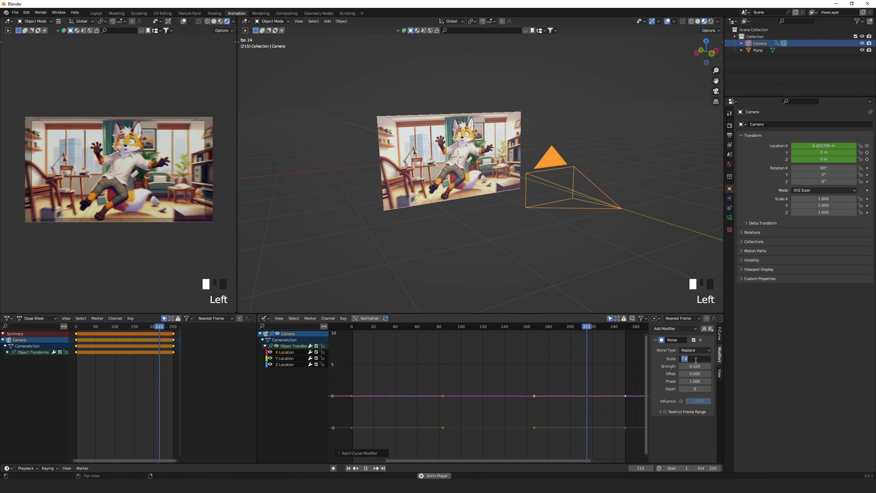
key(Return)
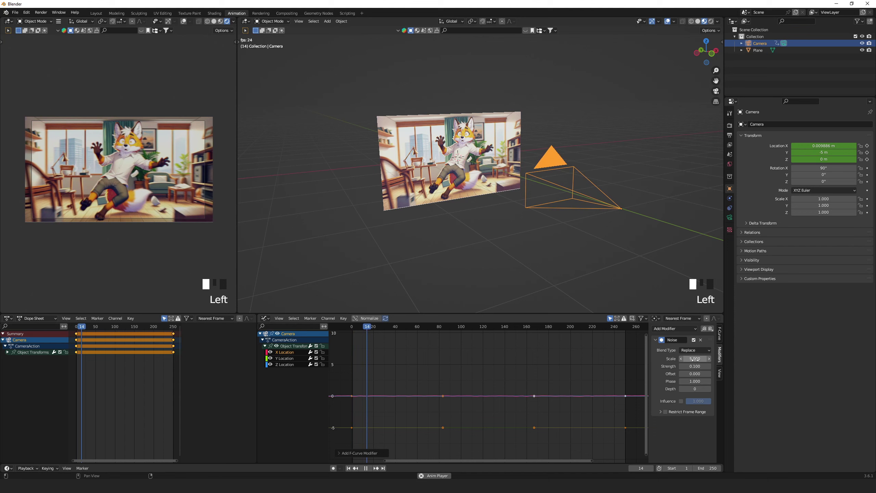
Add a Noise modifier to the Y Location curve with Scale 5 and Strength 0.1
click(283, 359)
click(685, 329)
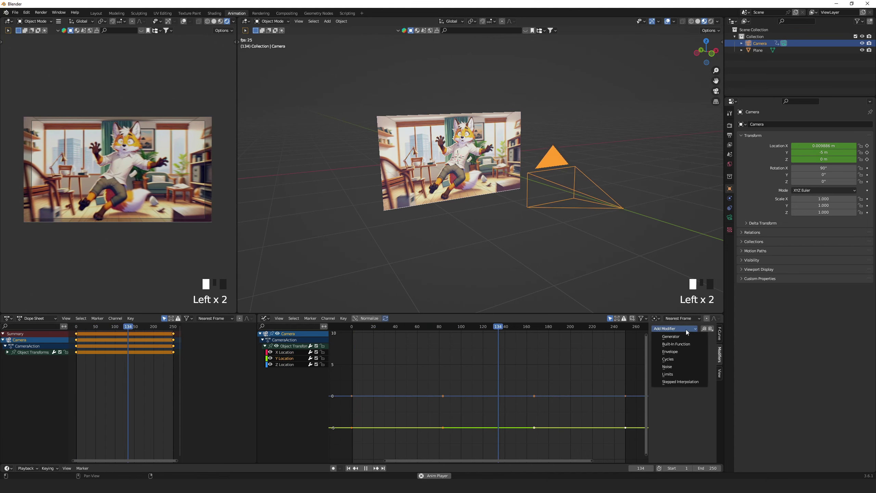
click(681, 368)
click(694, 359)
text(5)
key(Return)
drag(700, 366, 694, 366)
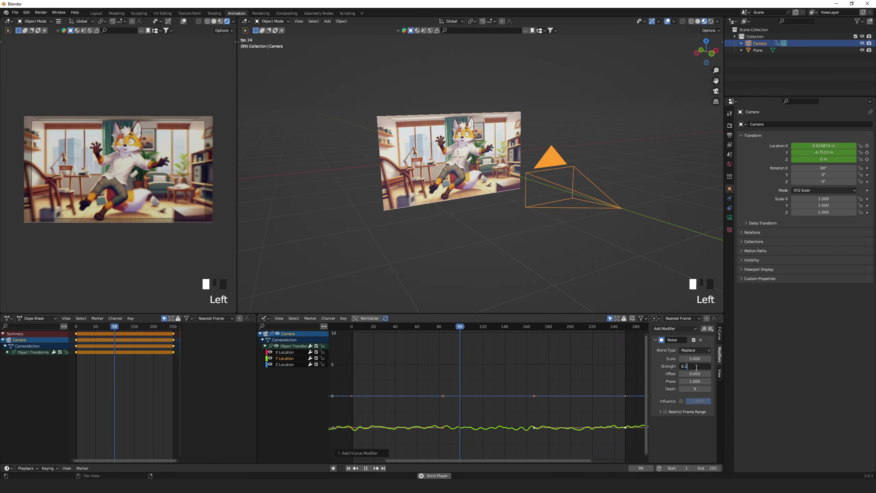
Add a Noise modifier to the Z Location curve with Scale 5 and Strength 0.1
click(285, 364)
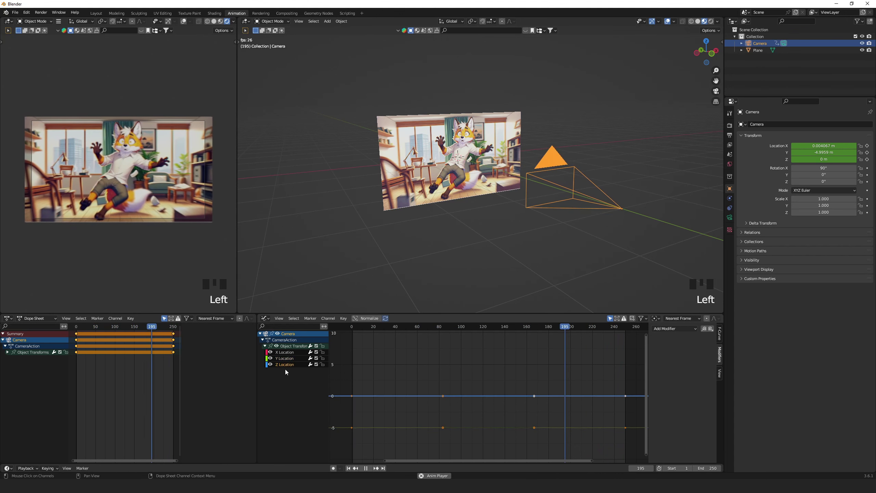
click(674, 328)
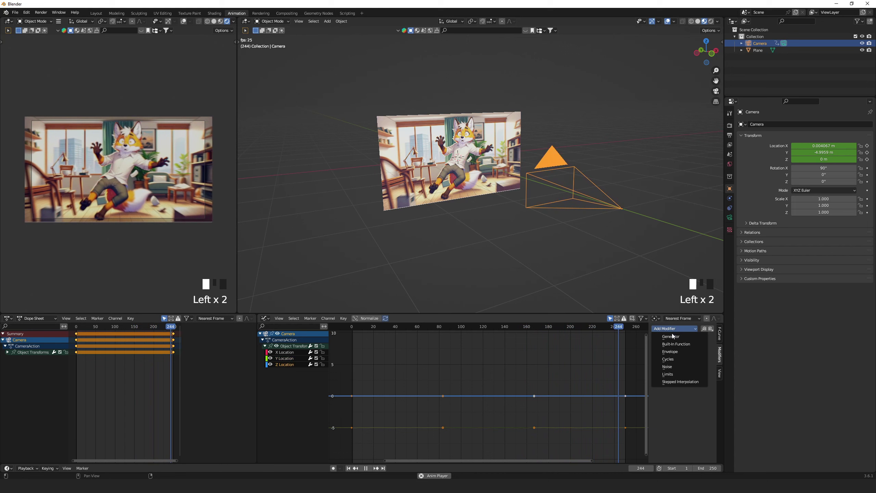
click(676, 366)
click(688, 366)
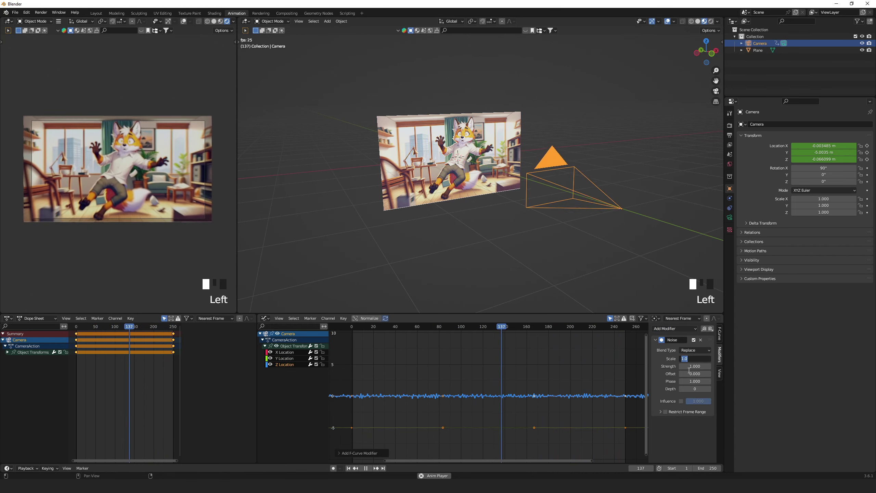
text(0.1)
key(Return)
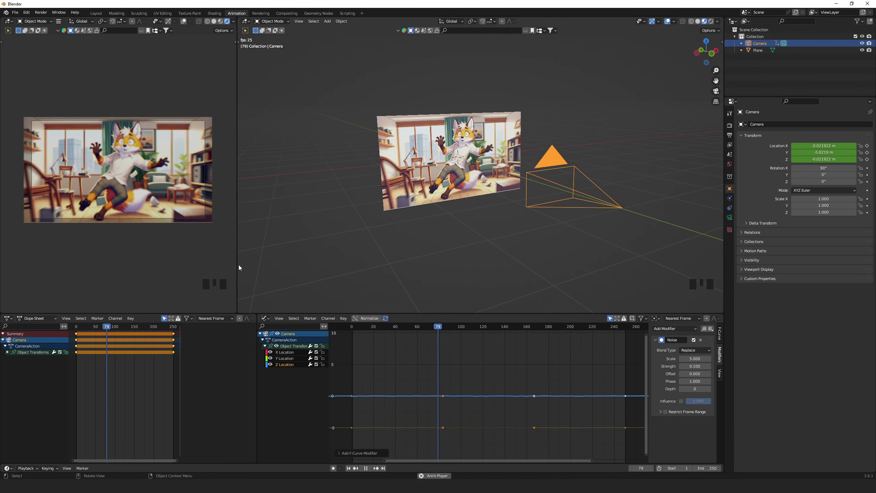